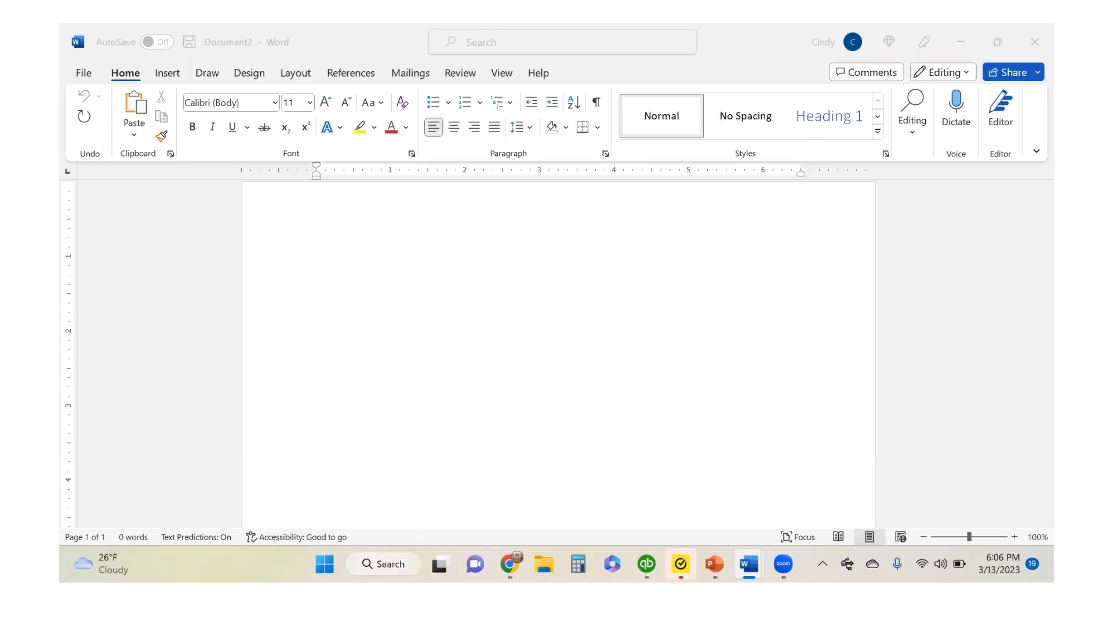
Search Windows for 'char' and launch the Character Map app
click(382, 563)
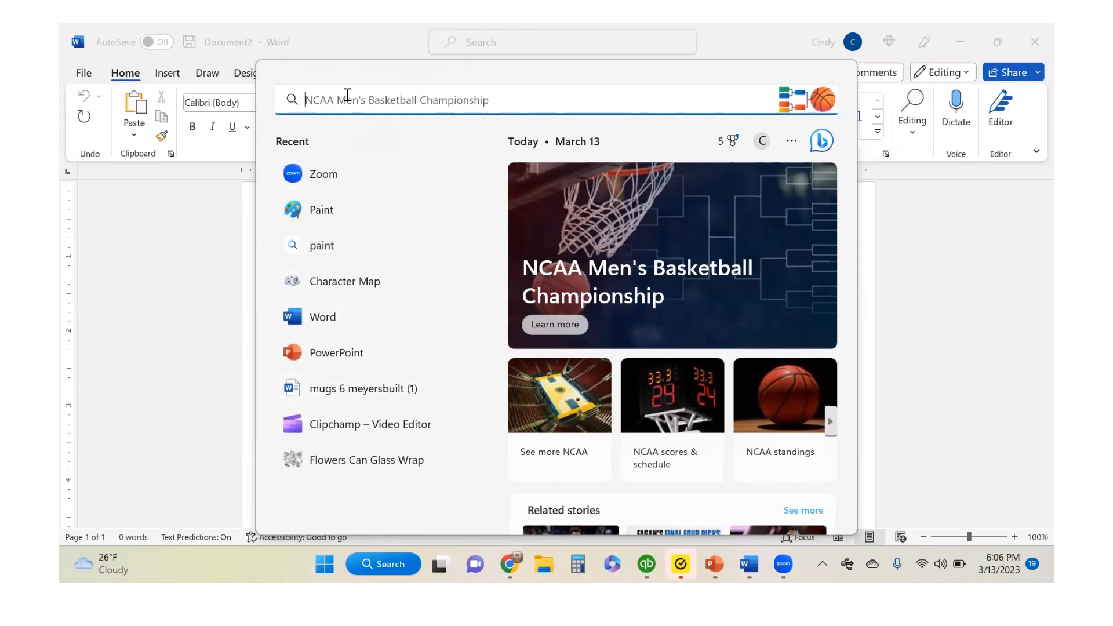
text(char)
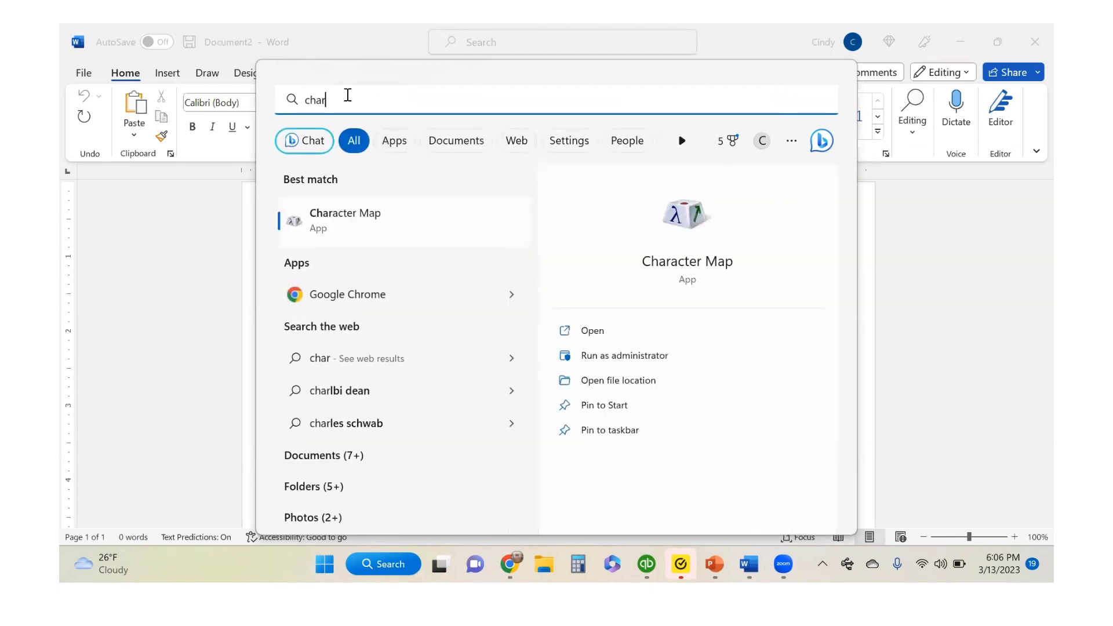
click(359, 231)
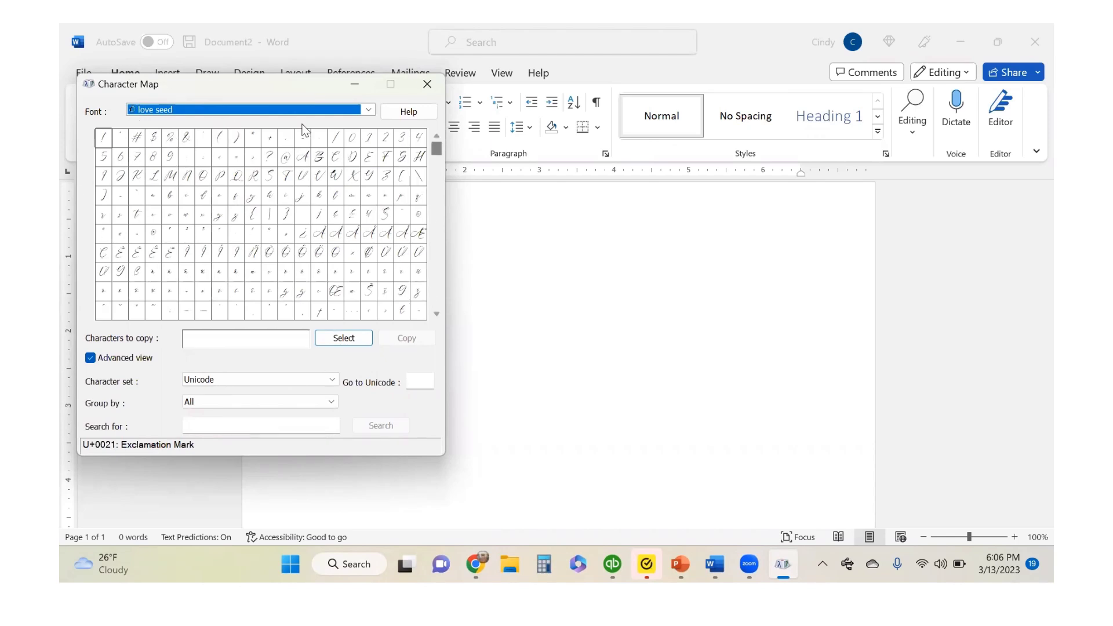
Browse the love seed ligature glyphs, previewing de, te, ye and others enlarged
click(436, 314)
click(437, 314)
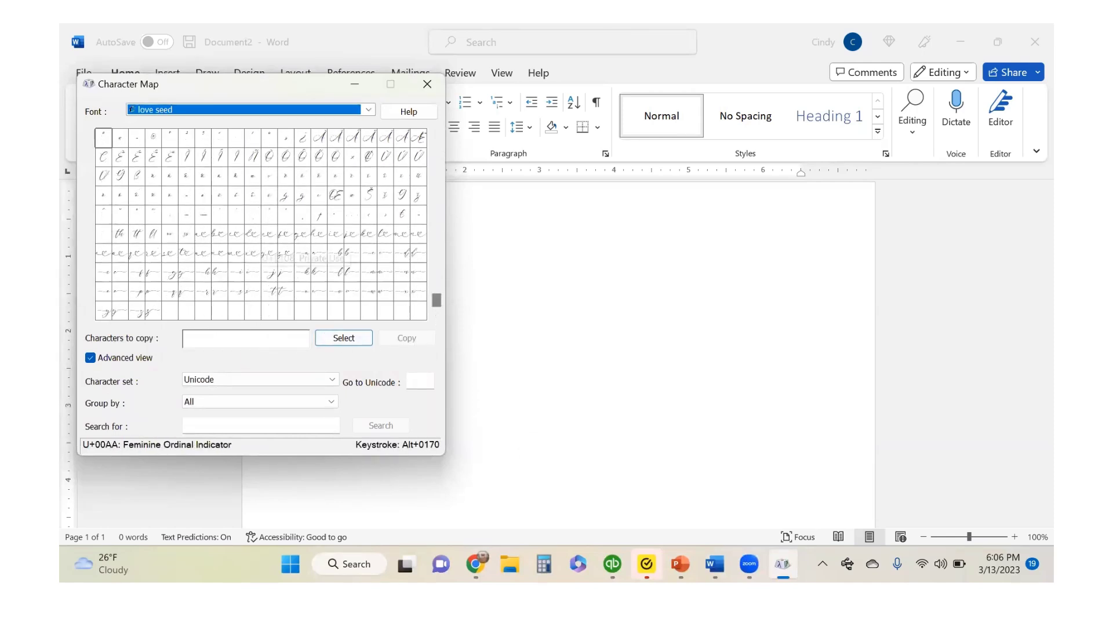
click(252, 236)
click(191, 259)
click(252, 278)
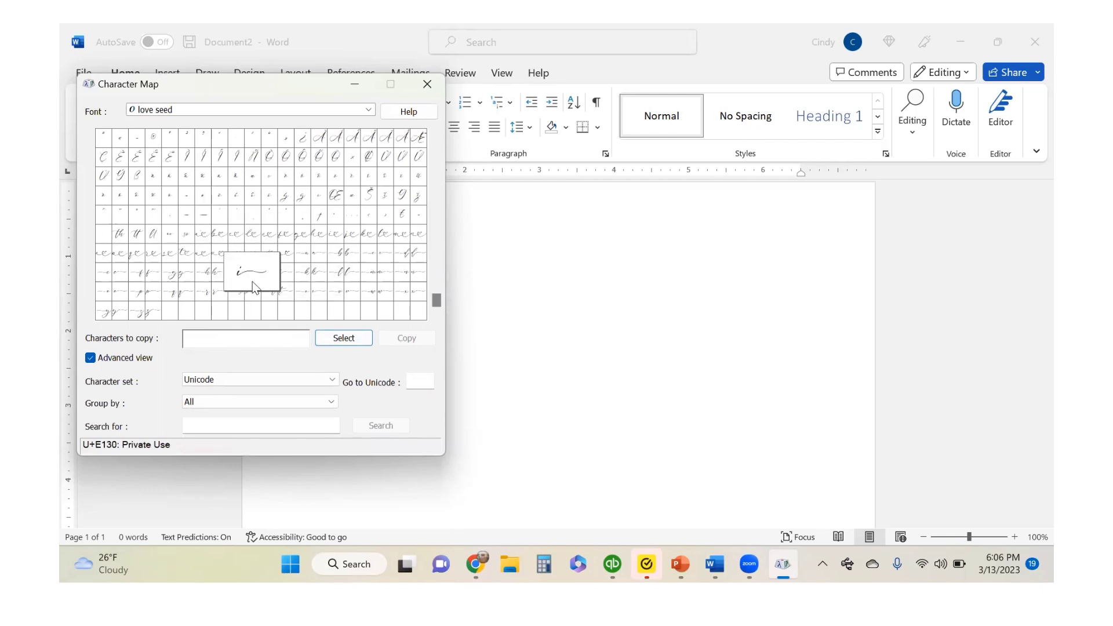
click(288, 293)
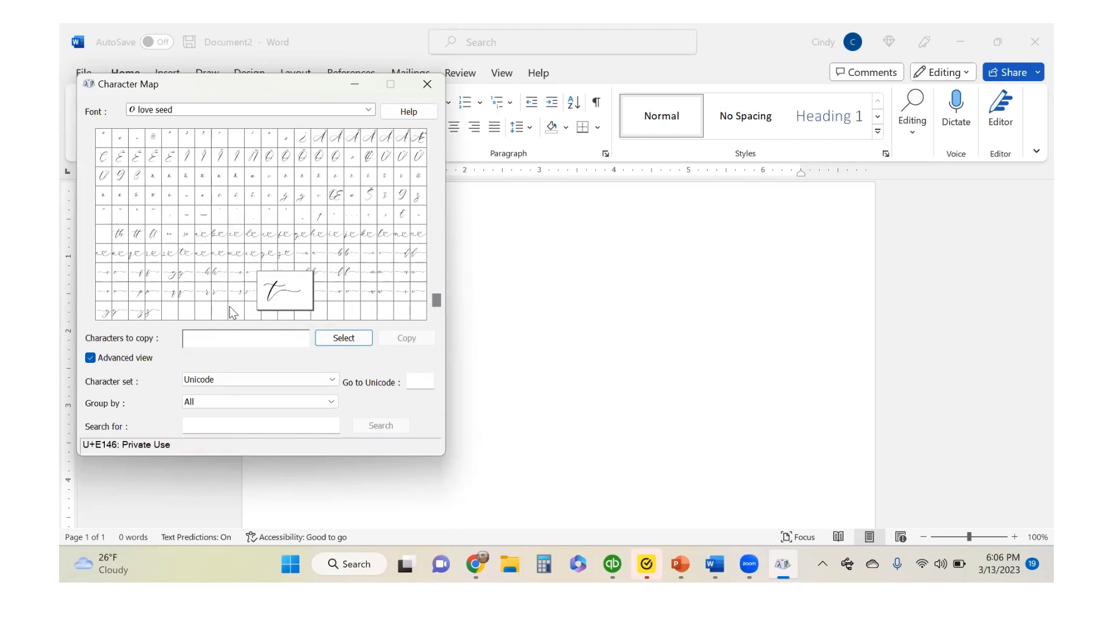
click(148, 313)
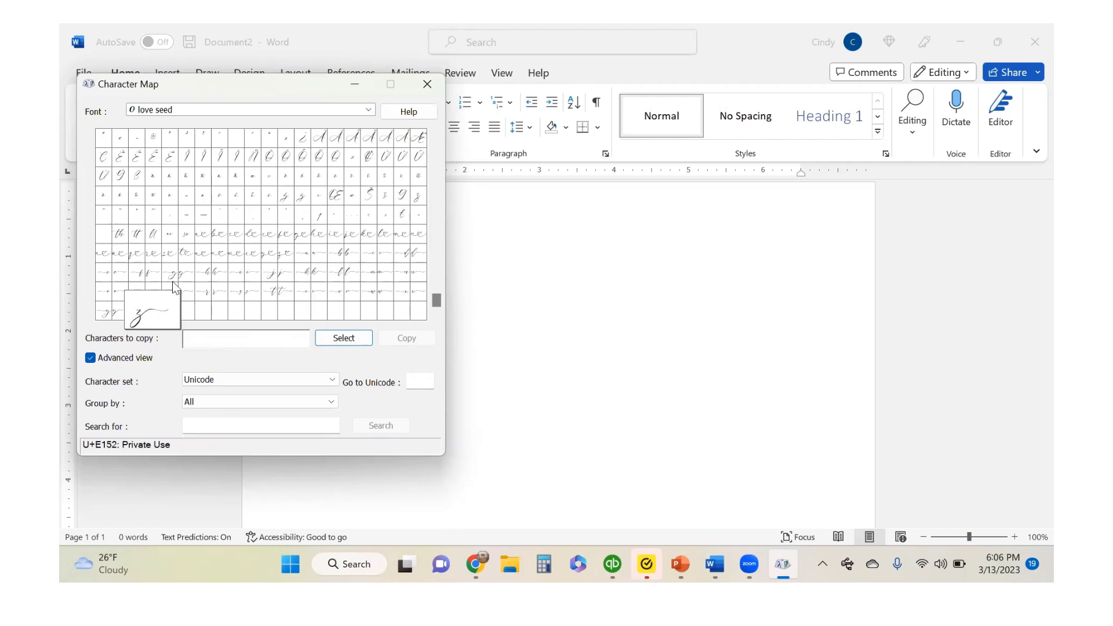
click(265, 249)
Select the he glyph ending in a heart and copy it to the clipboard
click(324, 235)
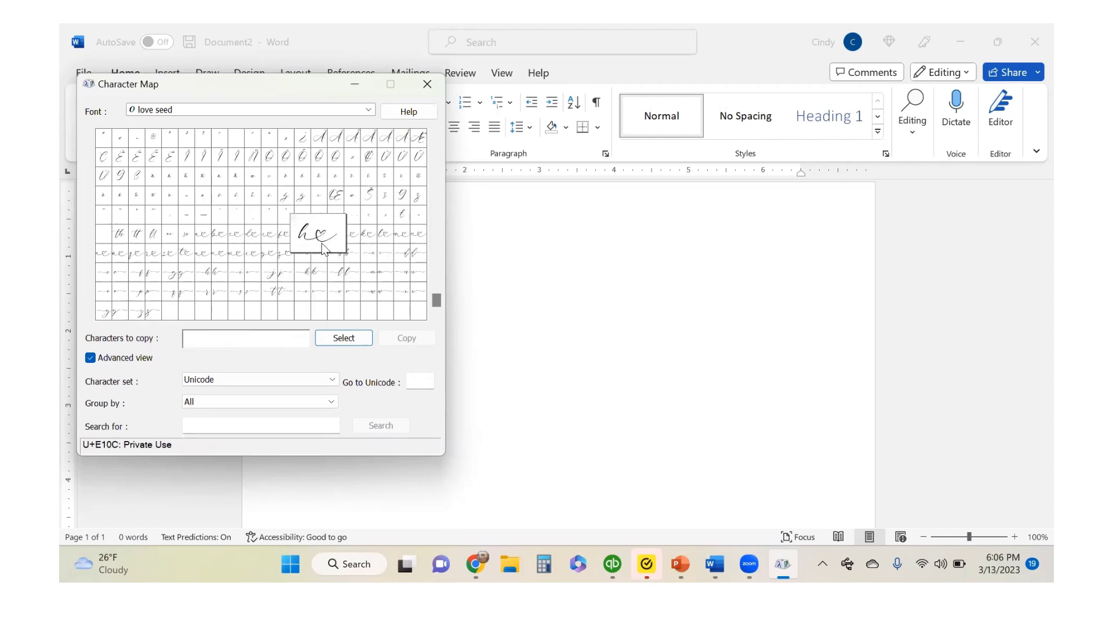
click(326, 338)
click(399, 335)
Paste the he heart glyph into Word, size it to 48 pt, and type 'Love t' before it
click(485, 296)
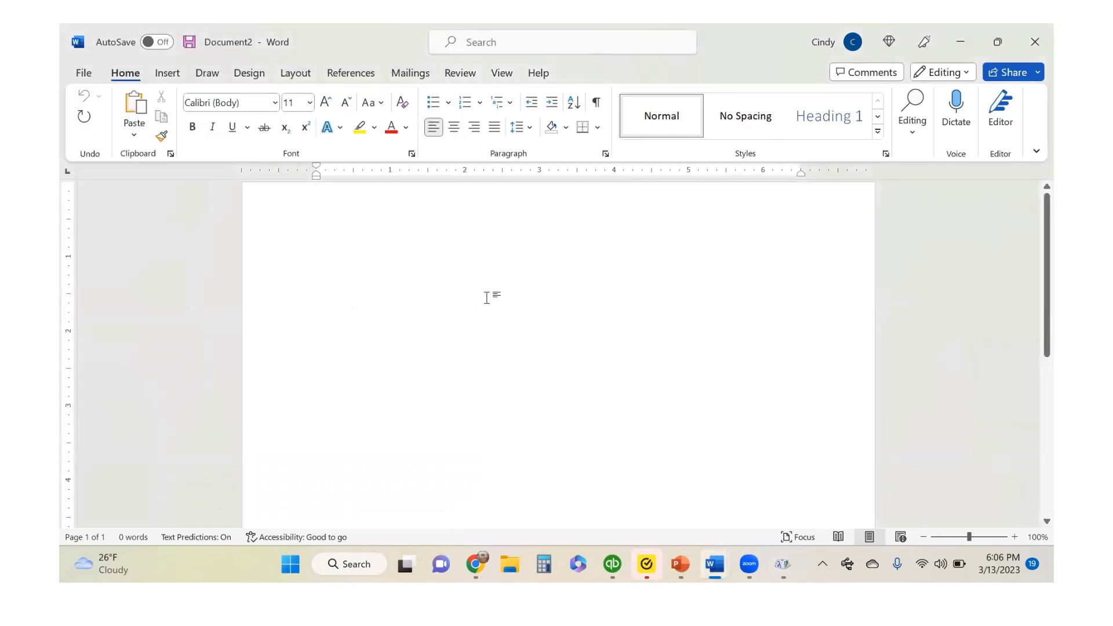
key(ctrl+v)
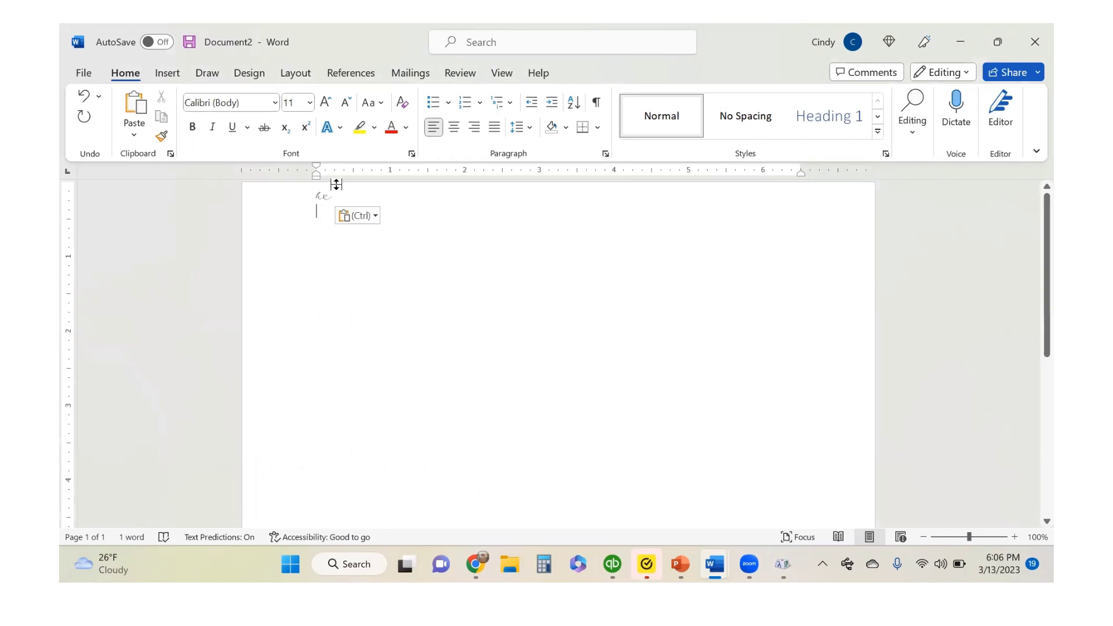
drag(351, 201, 288, 196)
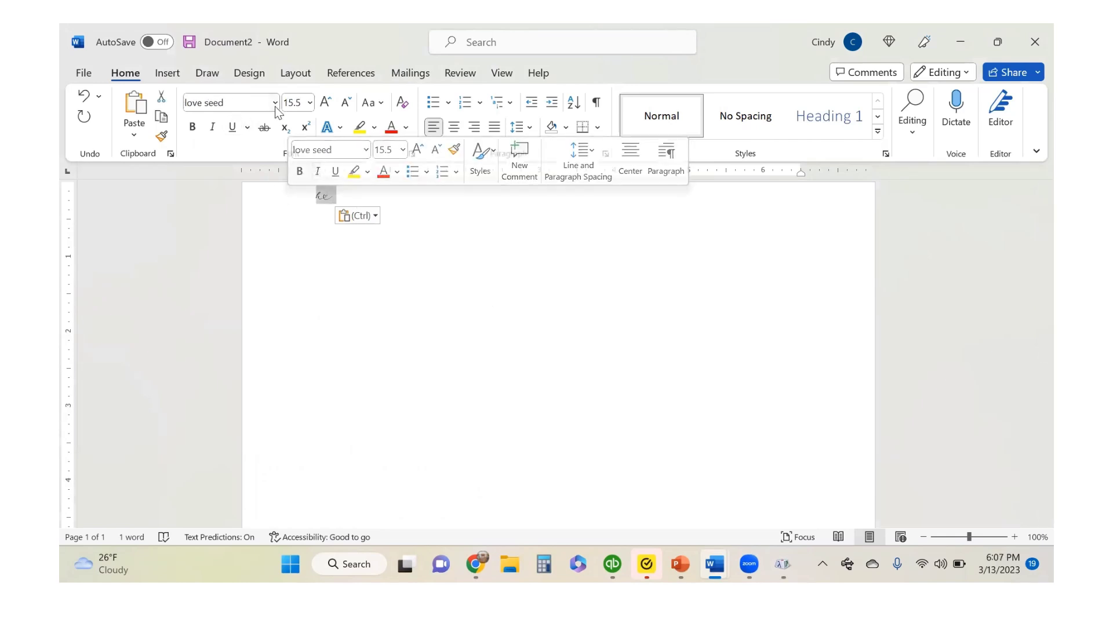
click(310, 103)
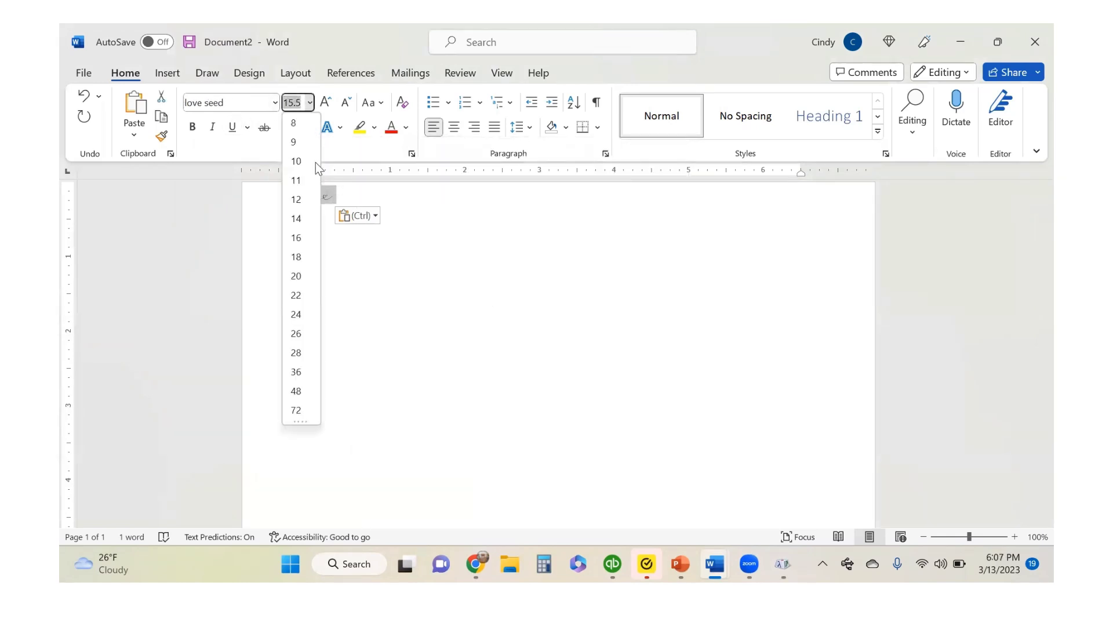
click(294, 391)
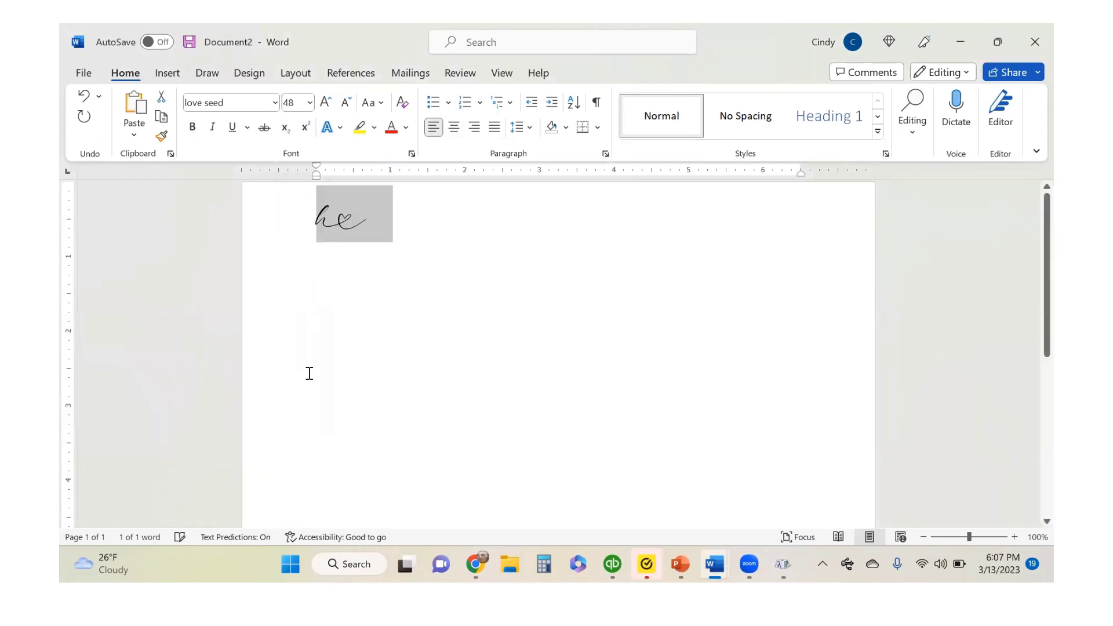
click(315, 217)
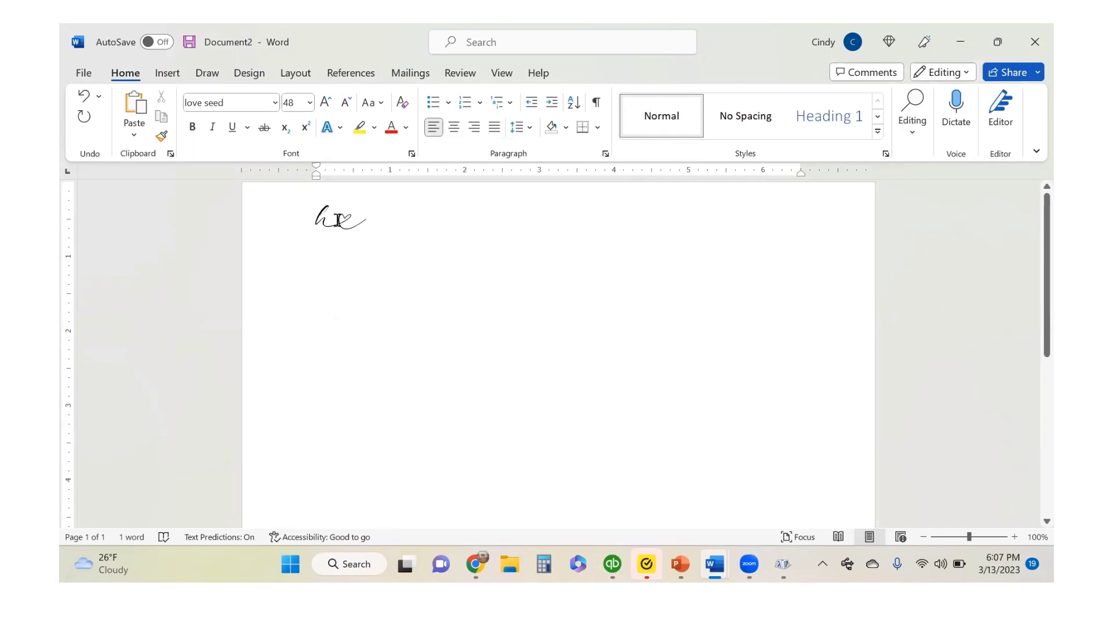
text(Love )
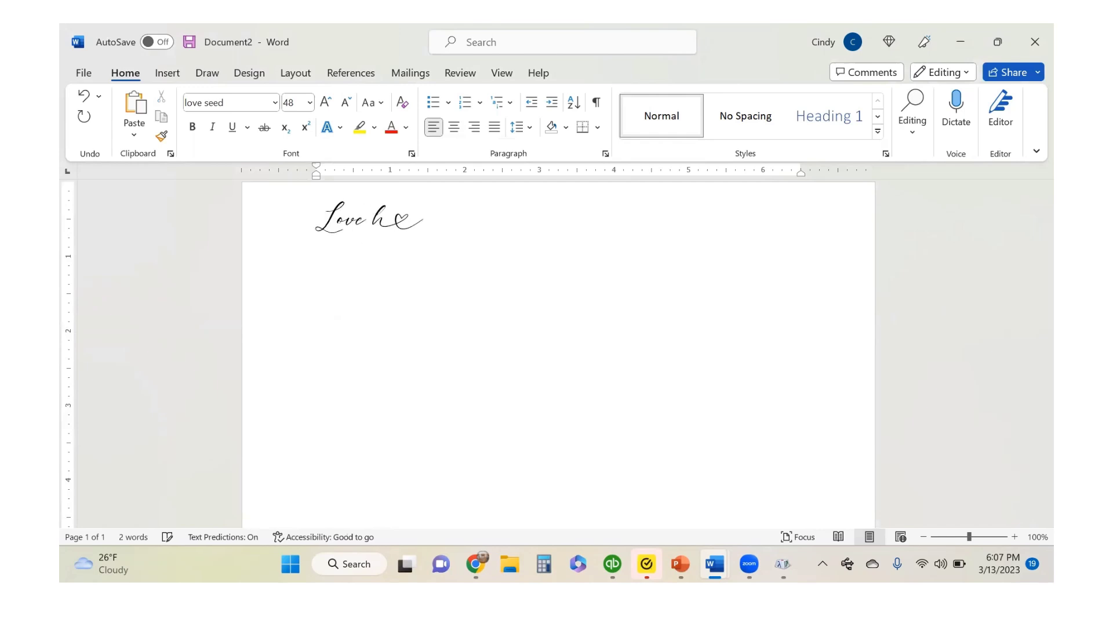
text(t)
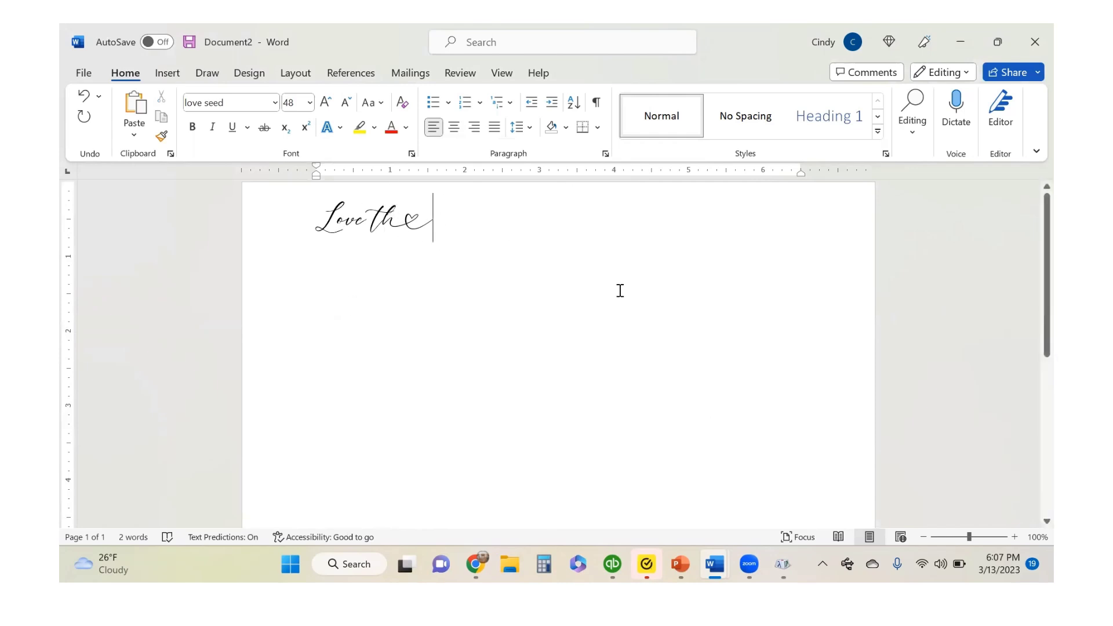
Start a new line in Word, then pick the heart-ending glyph U+E107 in Character Map
key(Return)
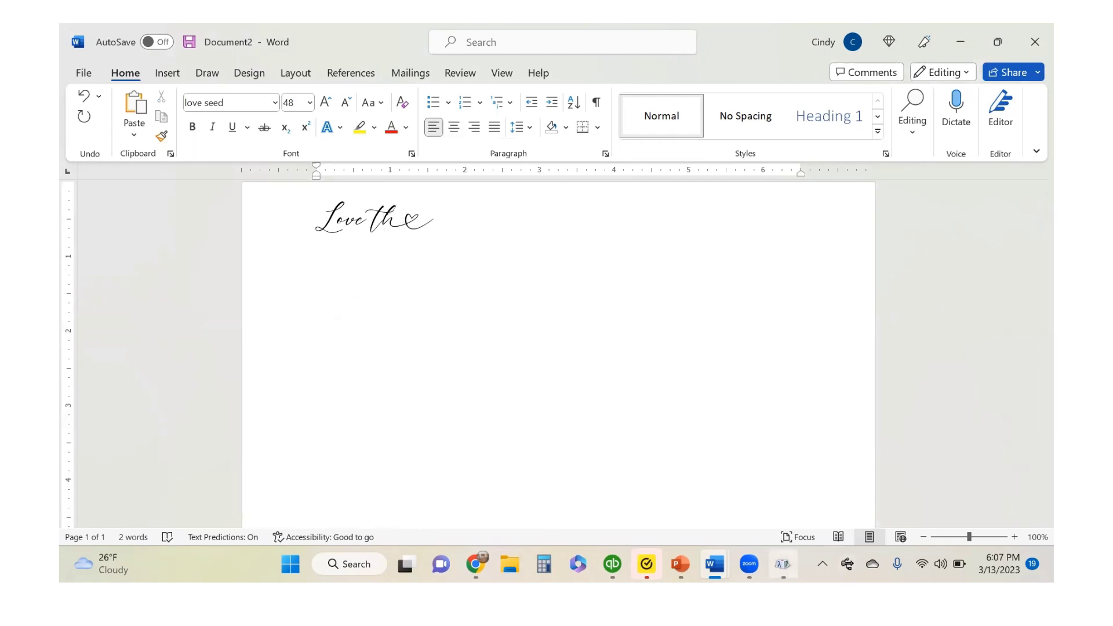
mouse_move(783, 564)
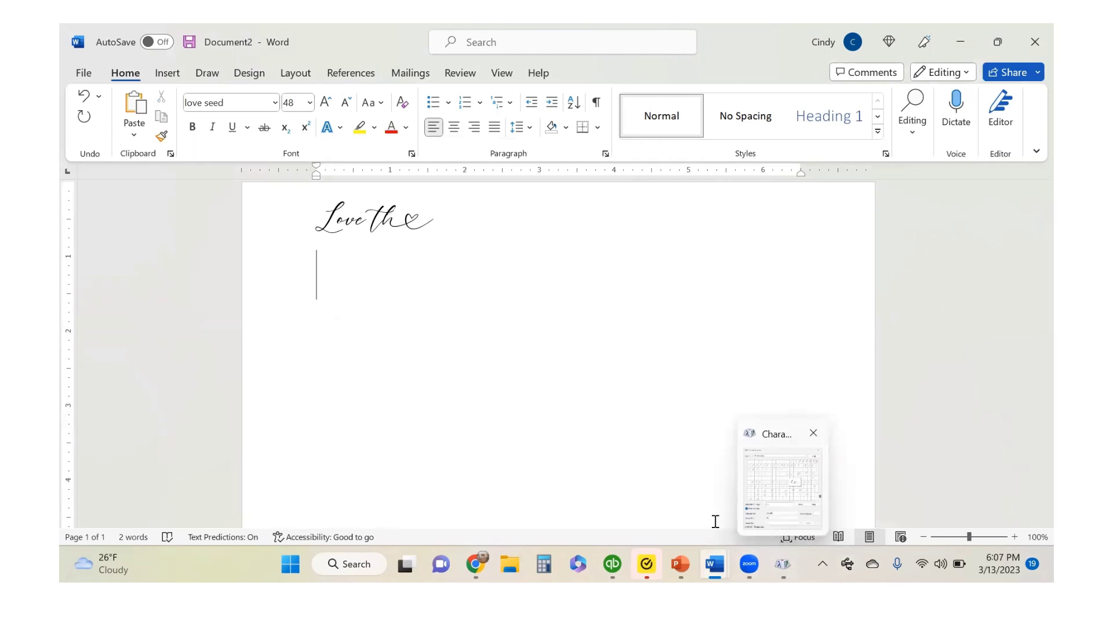
click(782, 487)
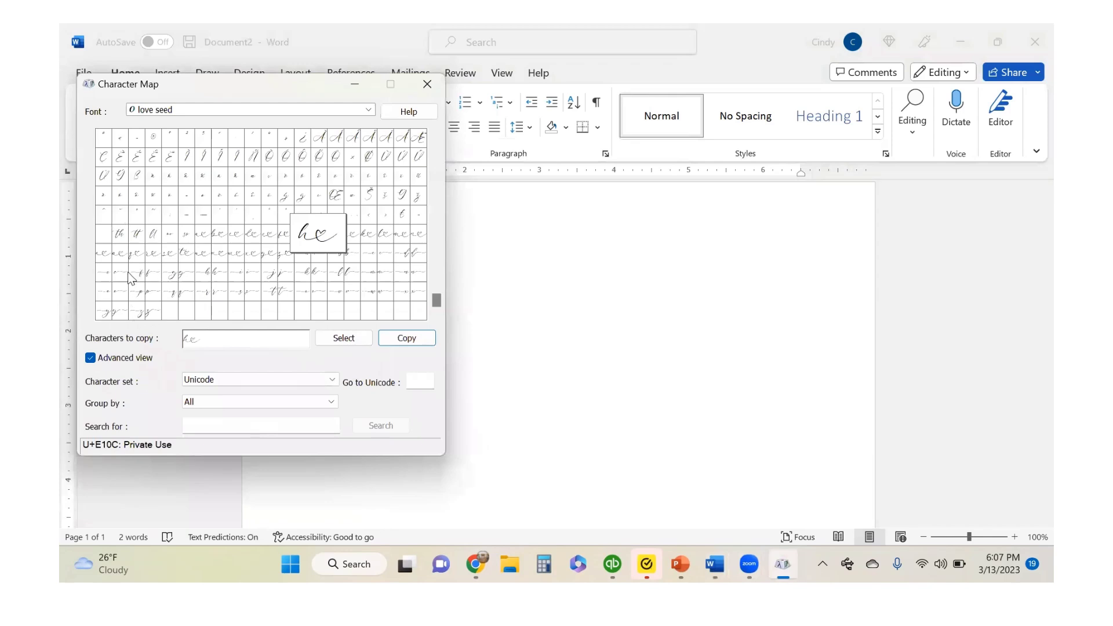
click(135, 312)
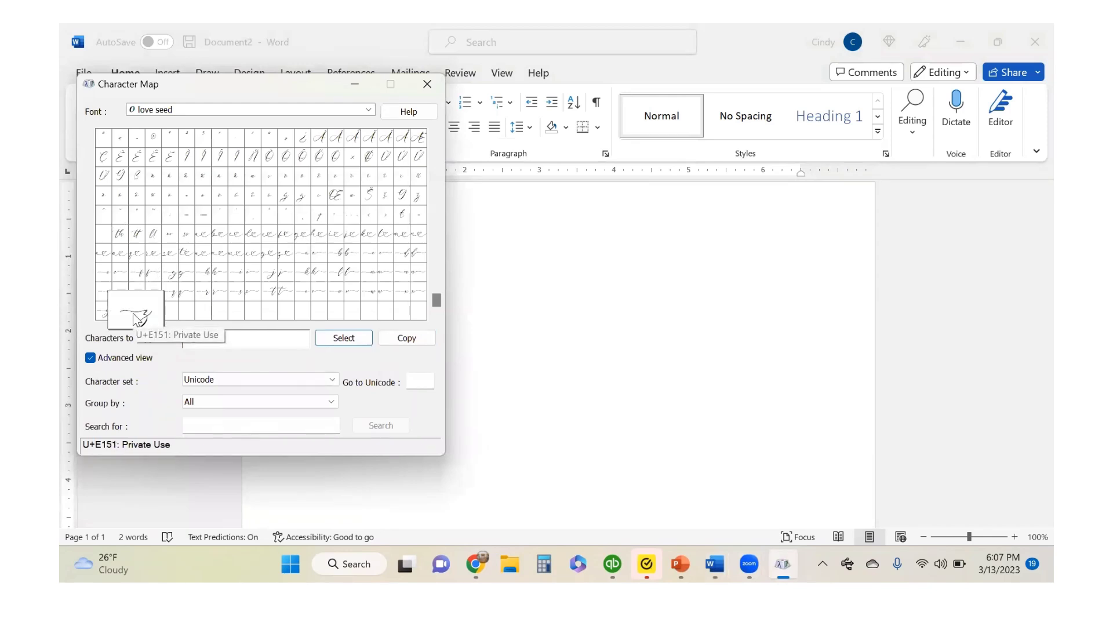
click(285, 294)
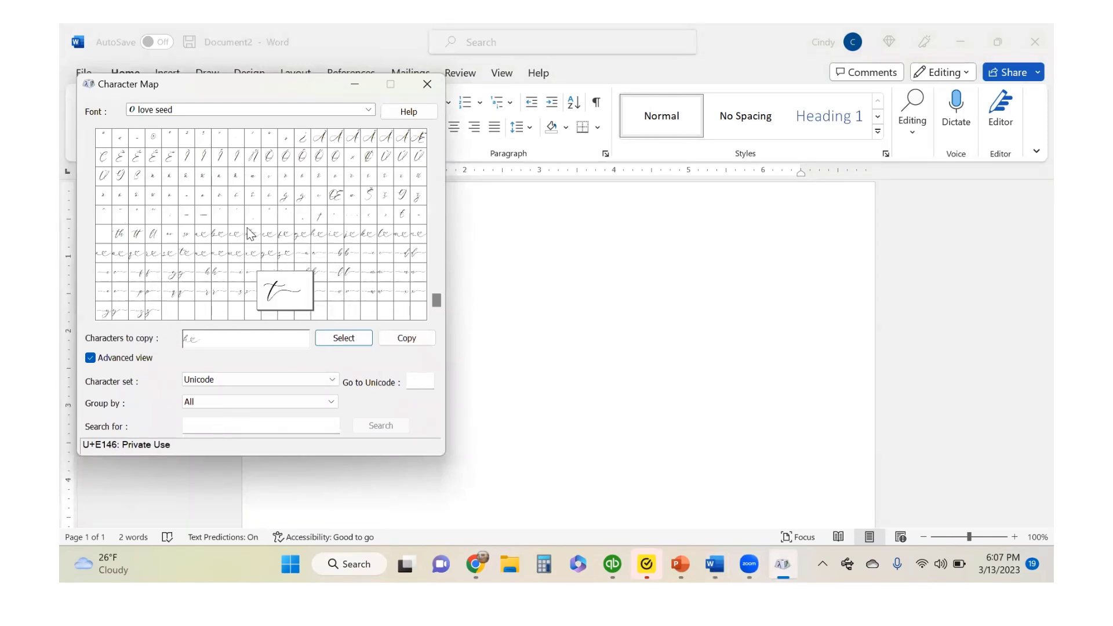
click(236, 233)
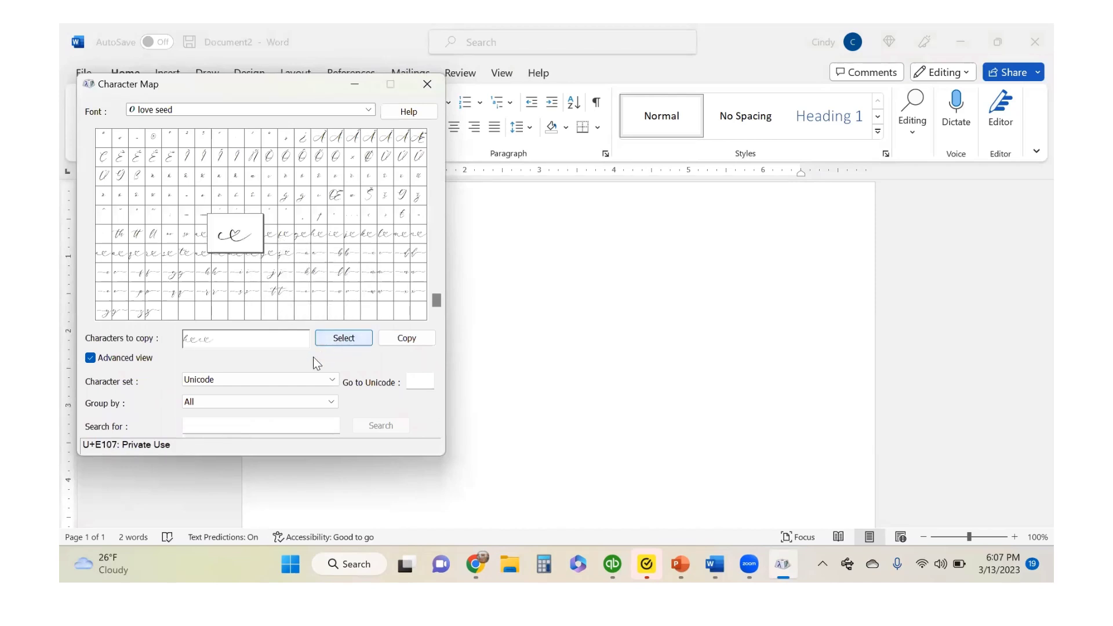
Remove the extra queued glyph and copy only U+E107 to the clipboard
click(202, 337)
key(BackSpace)
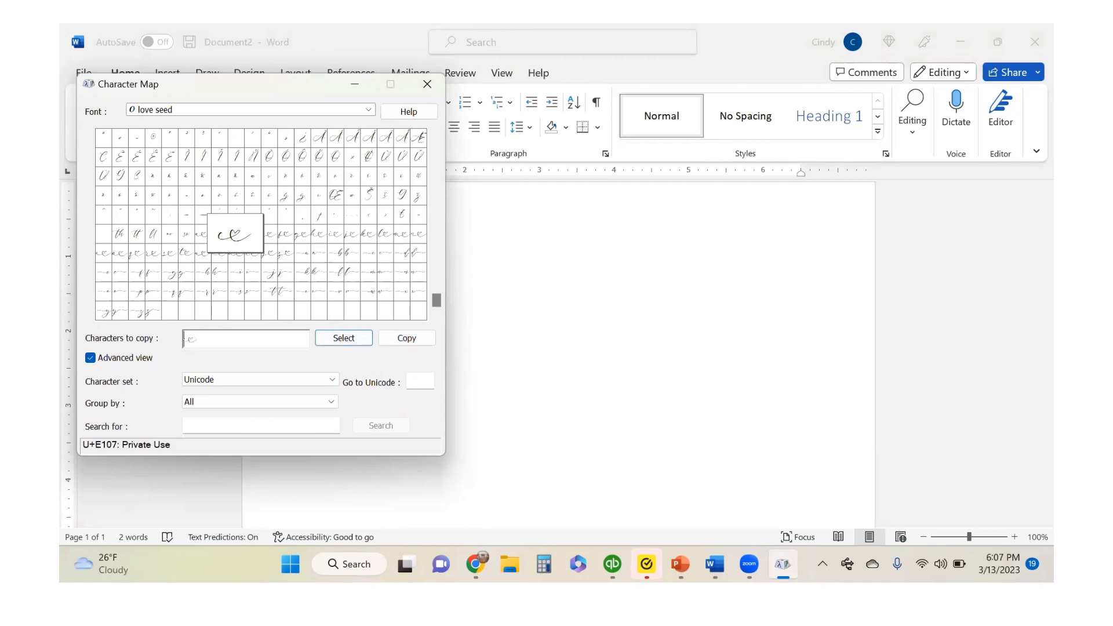
click(424, 341)
Paste the heart glyph on the second line and set it to 26 pt
click(508, 304)
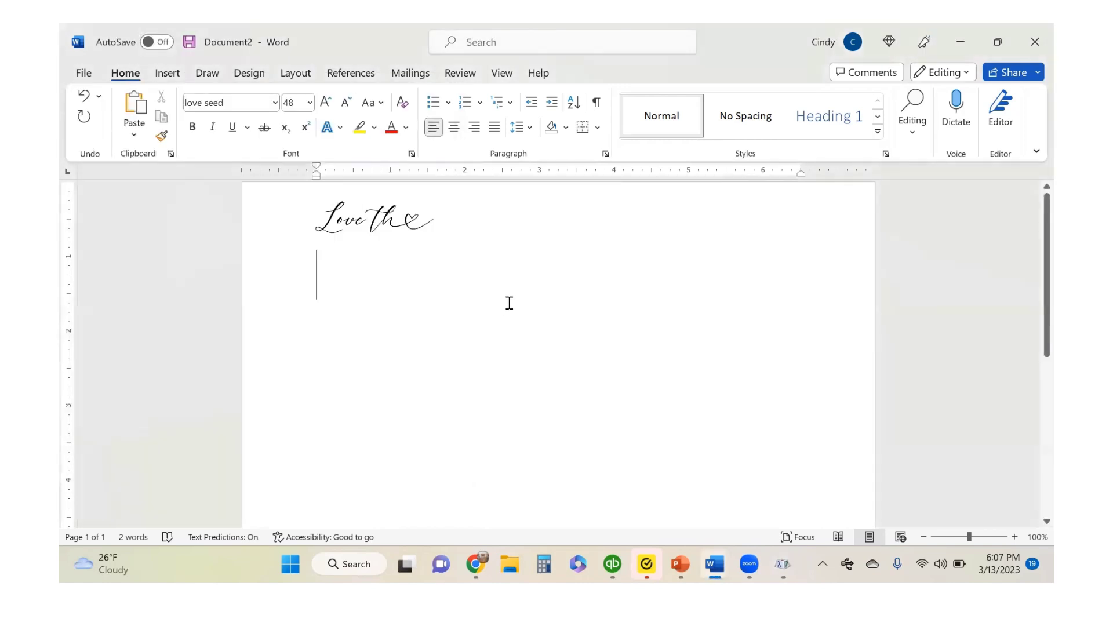
key(ctrl+v)
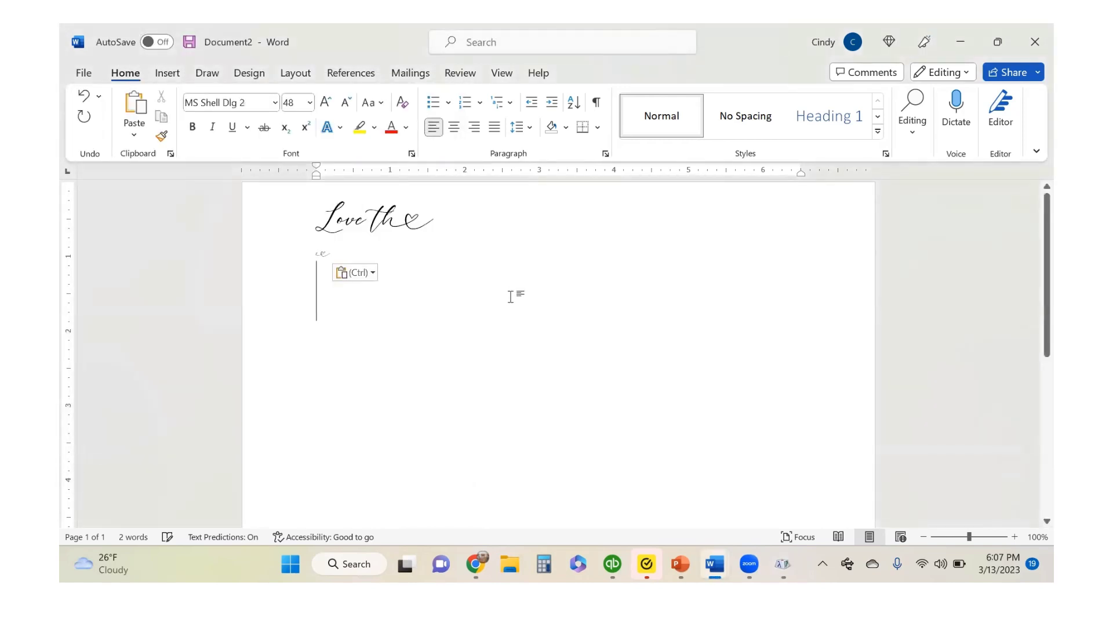
click(297, 253)
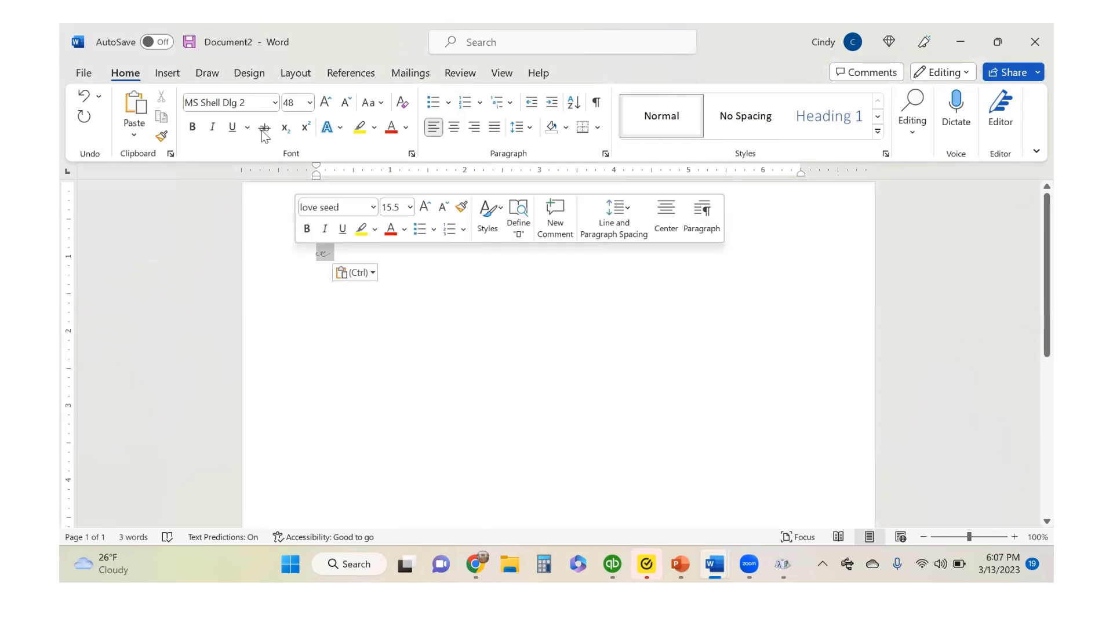
click(310, 103)
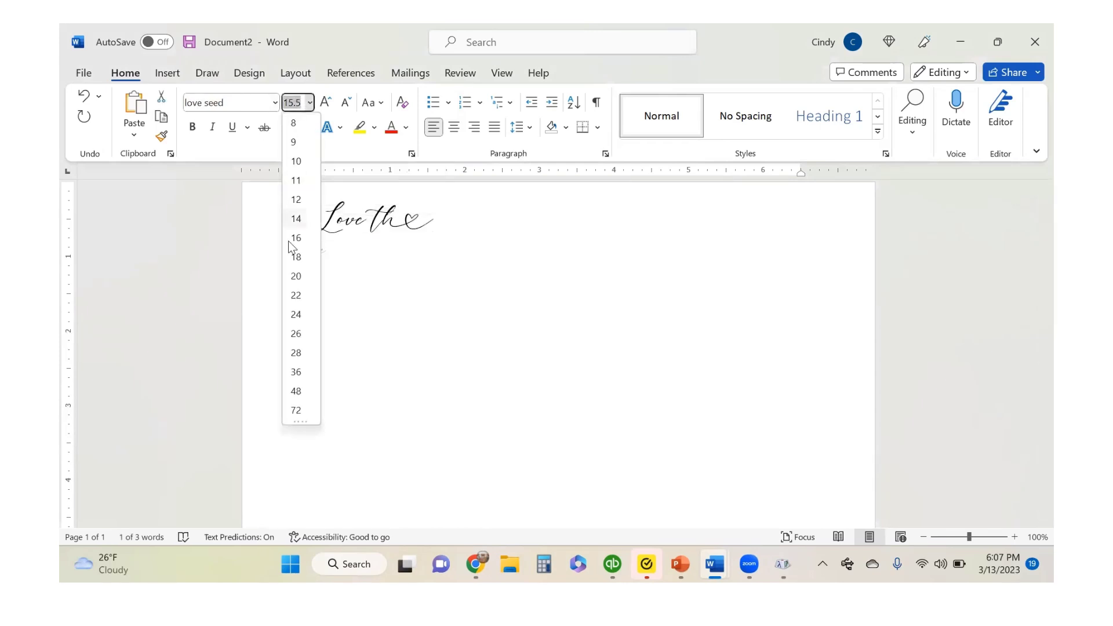
click(298, 342)
click(319, 259)
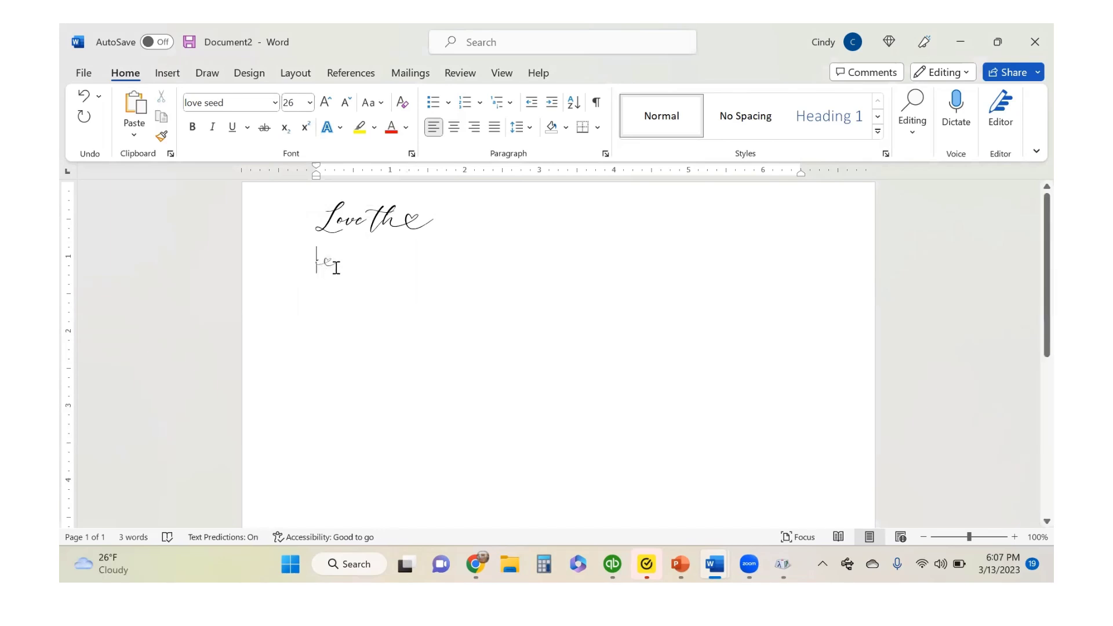
Delete the pasted glyph and a stray 'l', leaving the second line empty
click(336, 268)
text(l)
key(Left)
key(BackSpace)
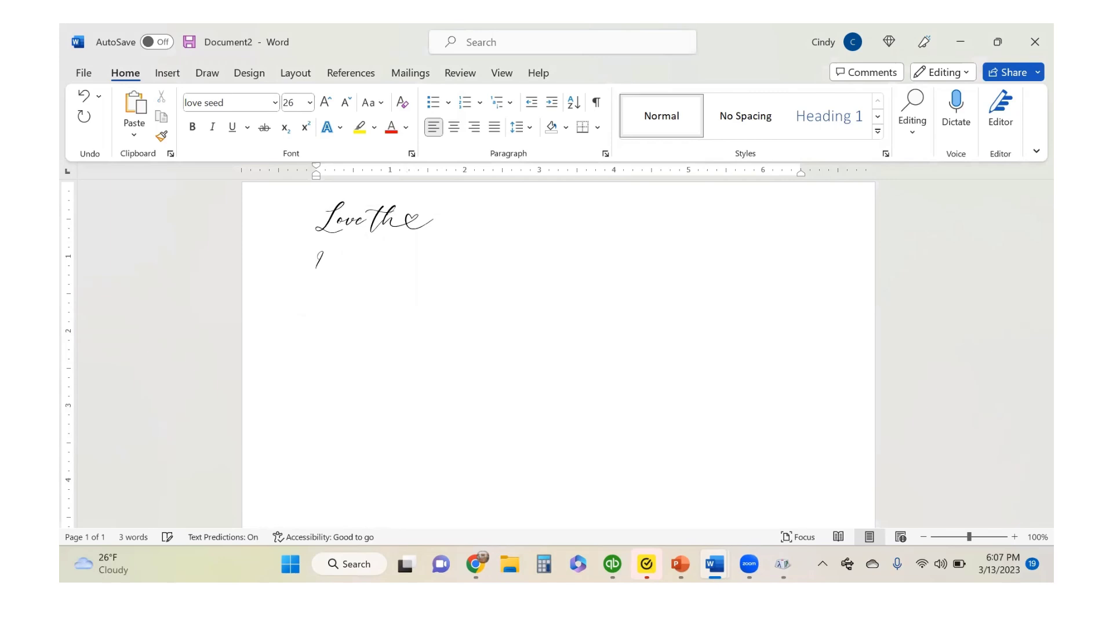
click(338, 258)
key(BackSpace)
Paste the heart glyph again, enlarge it to match the text, and type 'l love you'
key(ctrl+v)
drag(338, 251, 293, 246)
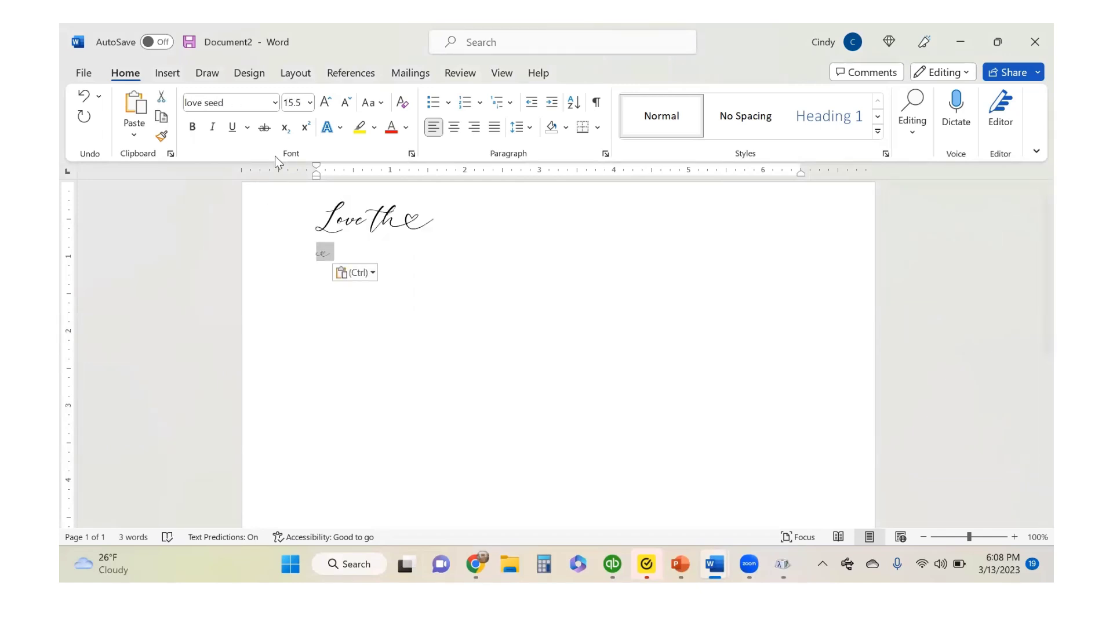
click(310, 102)
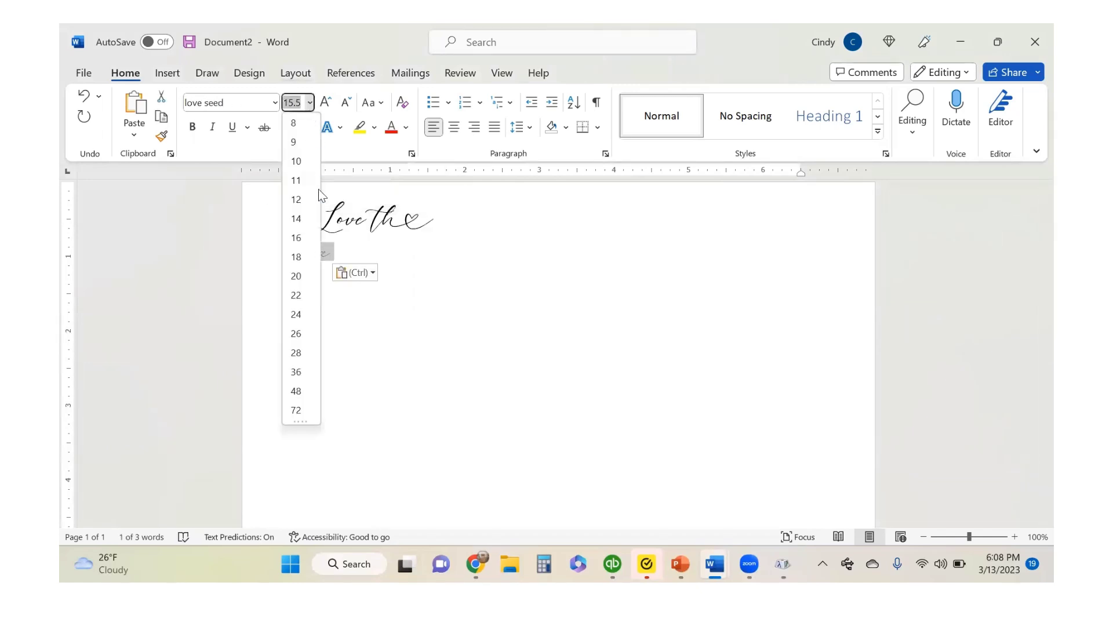
click(296, 334)
click(363, 309)
click(320, 281)
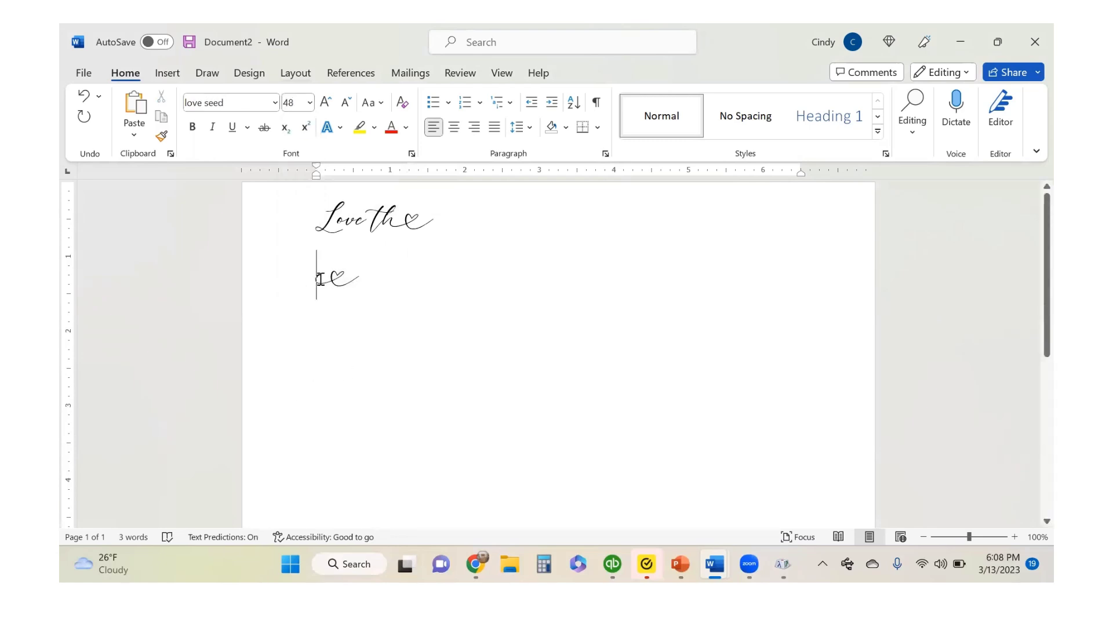
text(l love)
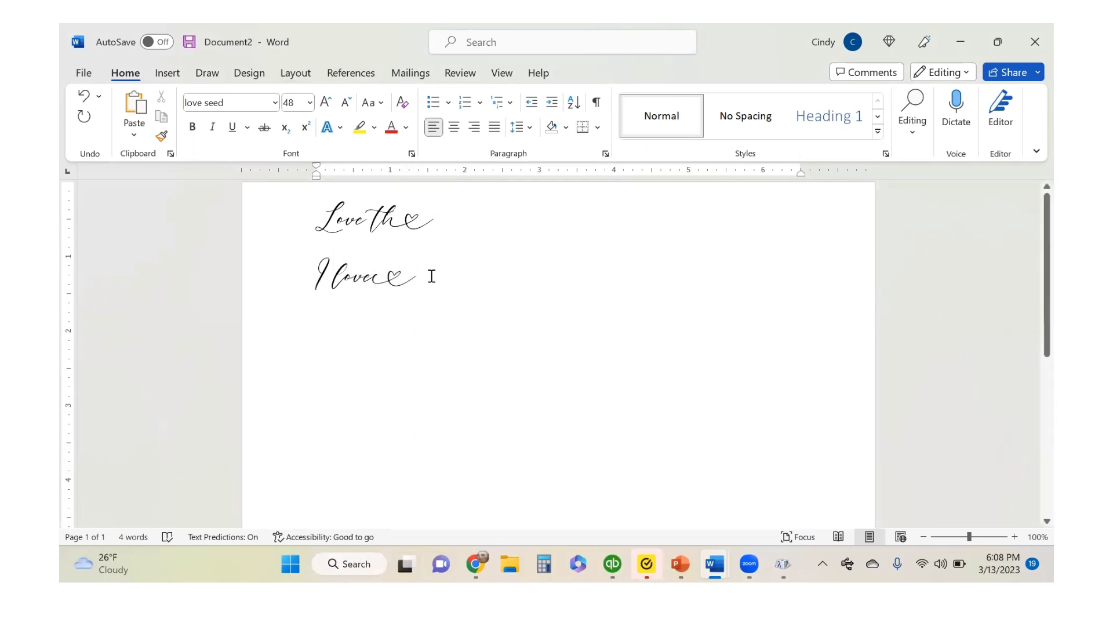
text( you)
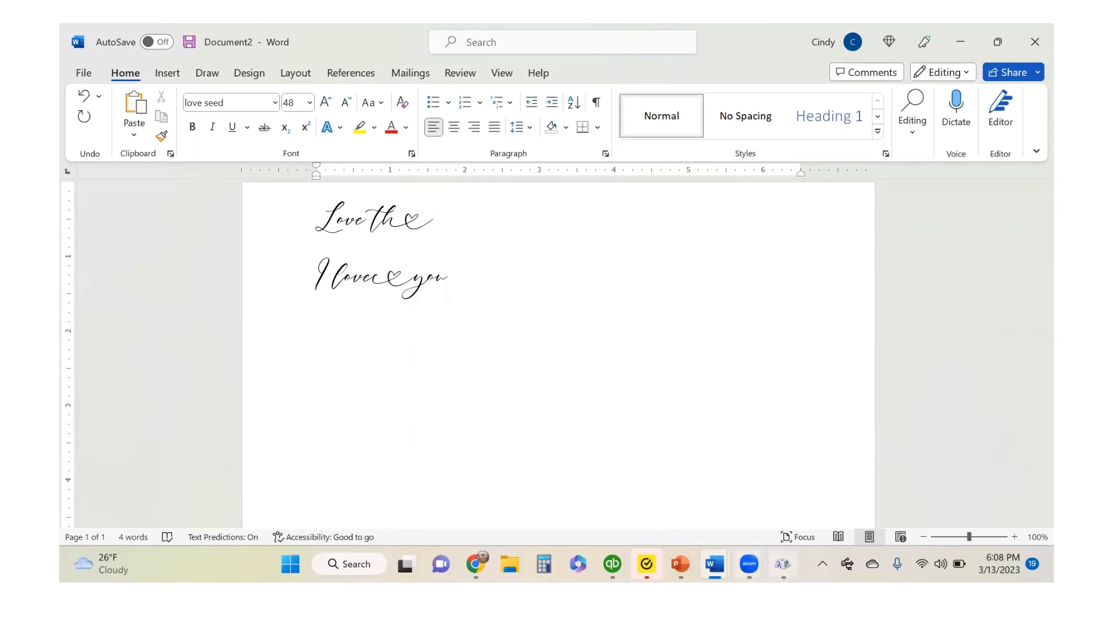
Clear the copy queue, copy the se glyph U+E117 in Character Map, and return to Word
click(782, 563)
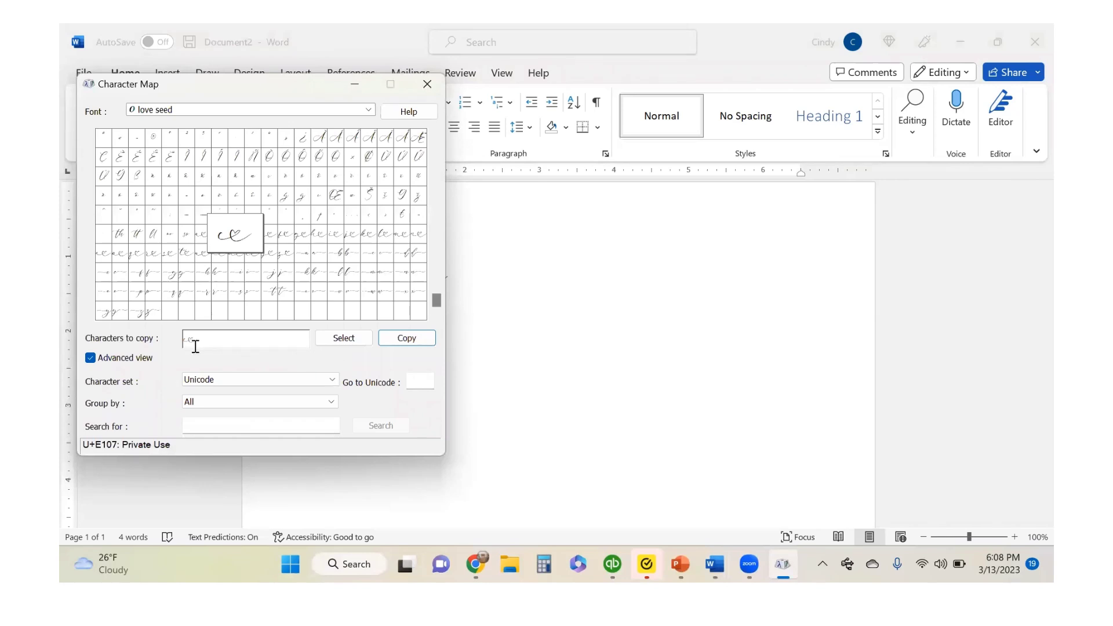
click(310, 274)
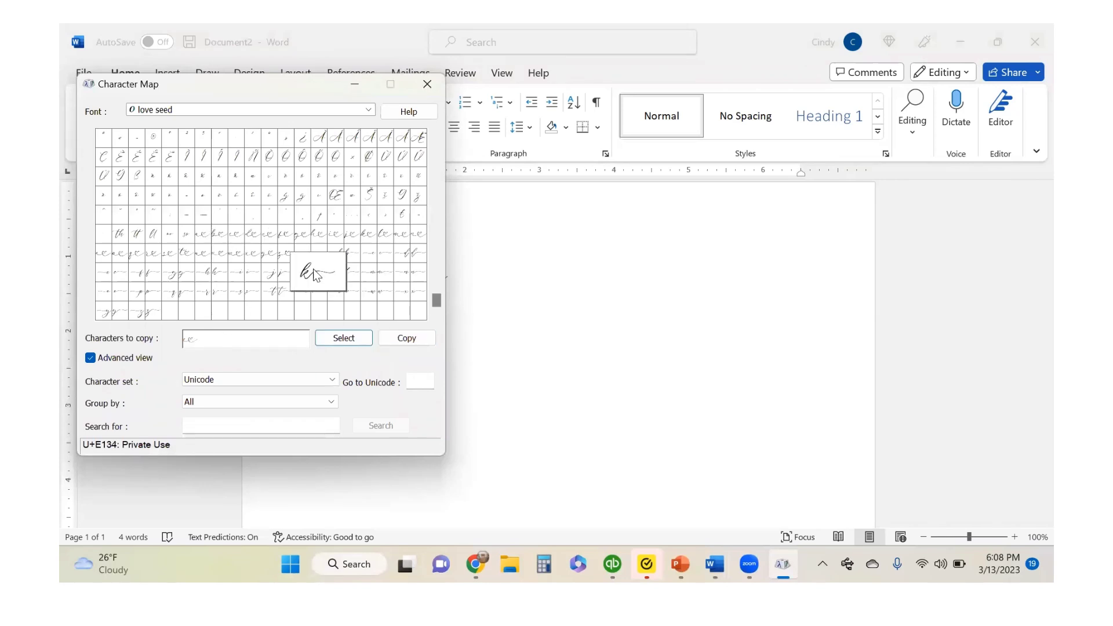
key(BackSpace)
click(169, 254)
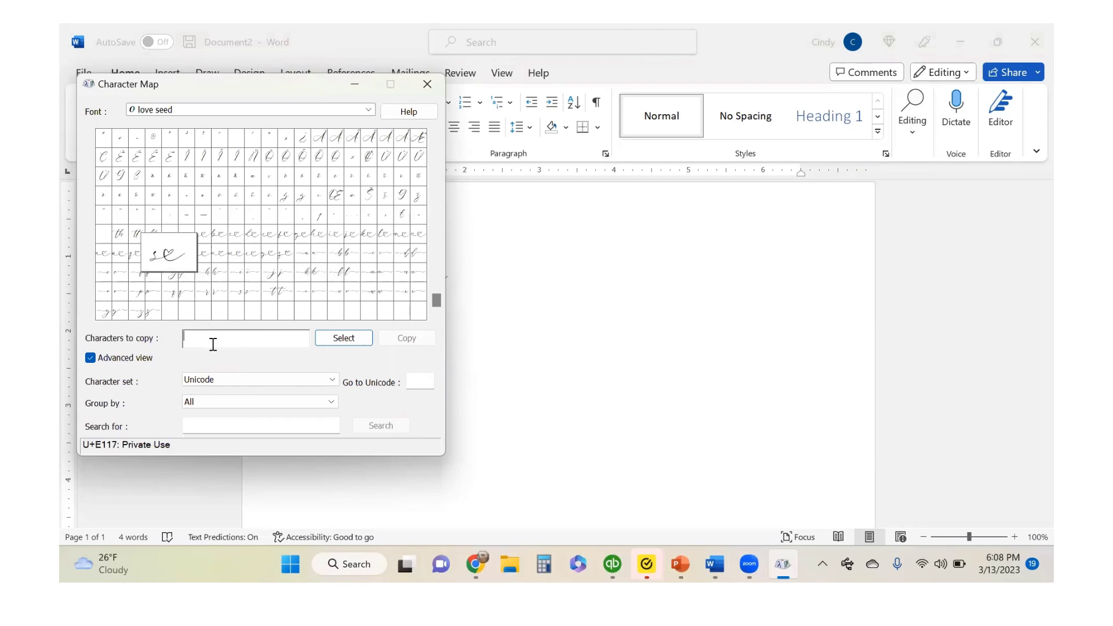
click(361, 337)
click(406, 342)
click(489, 300)
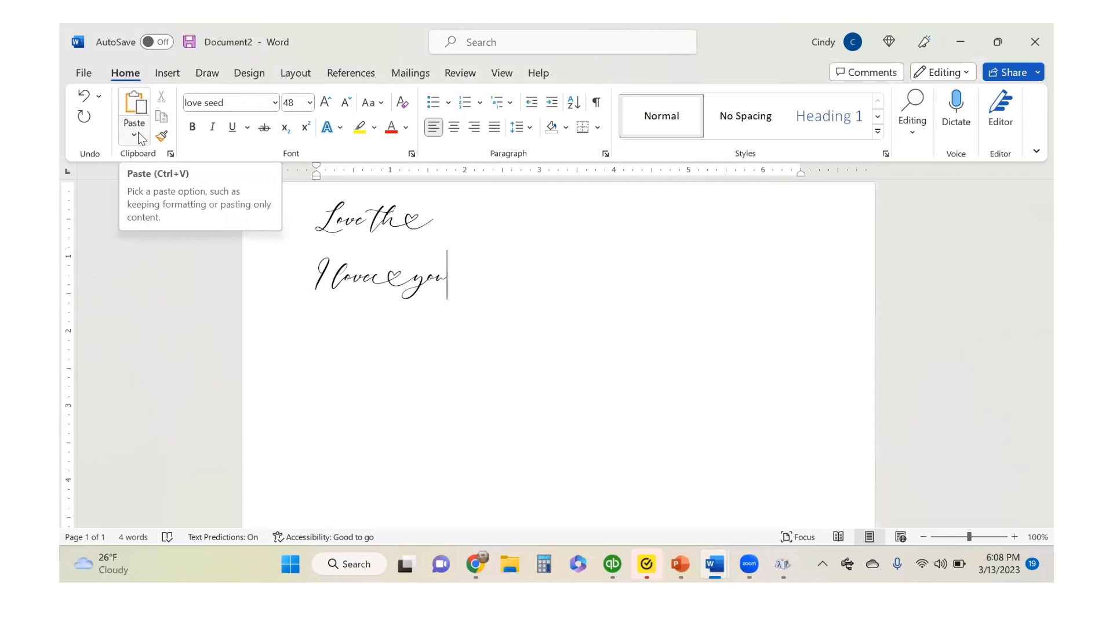
Add a third line after 'I love you' and paste the U+E117 glyph there
key(Return)
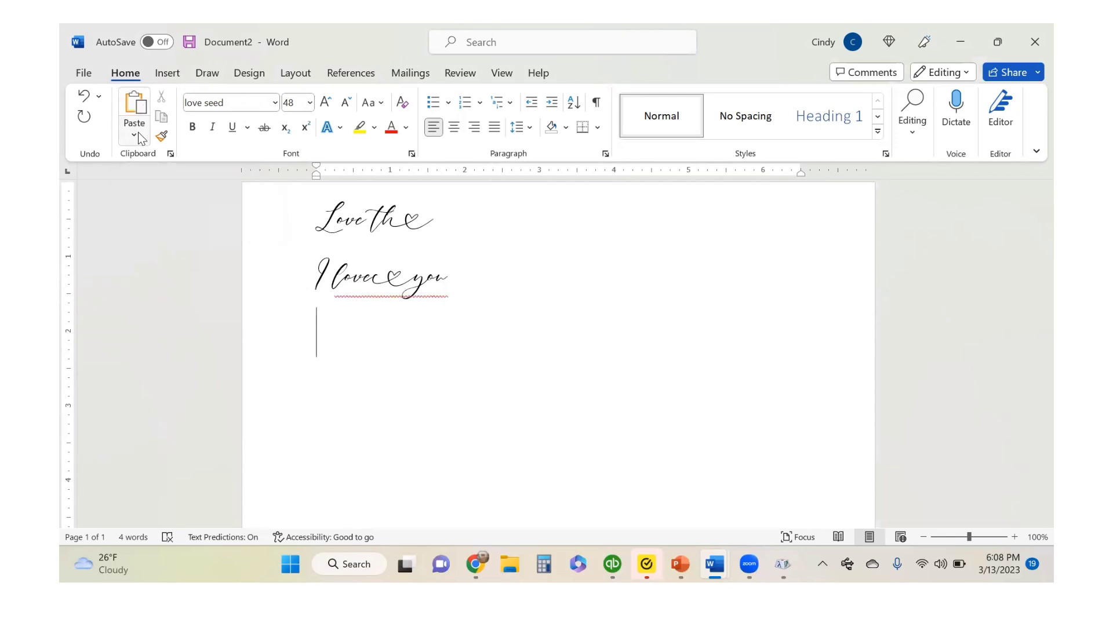
click(137, 137)
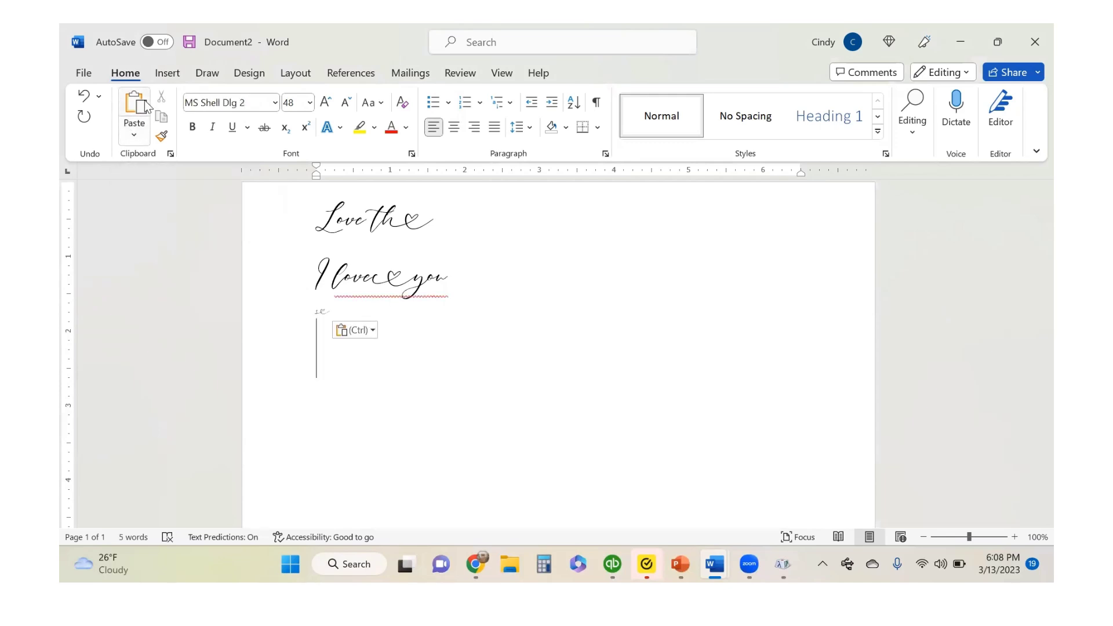